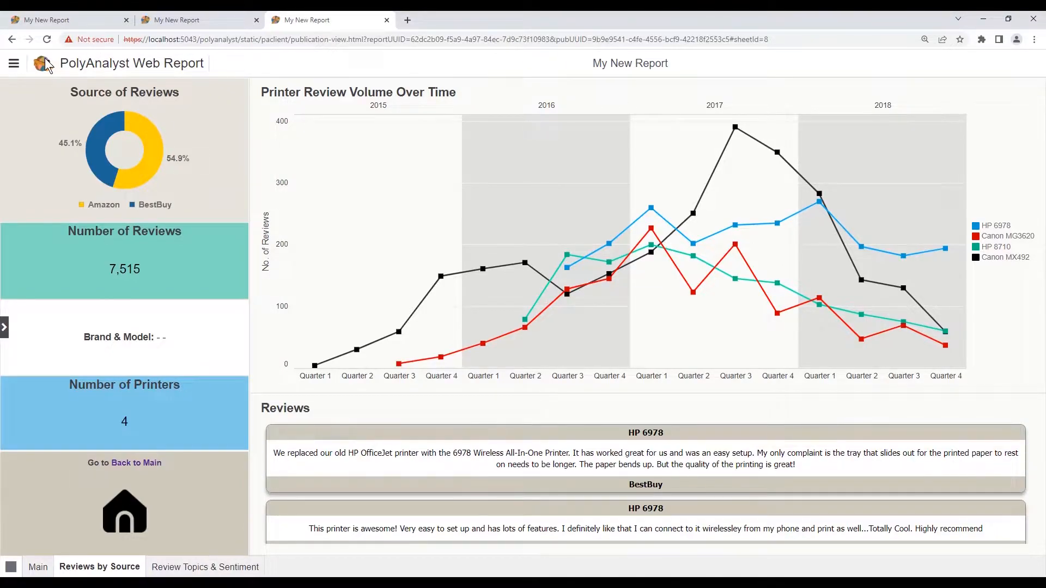
Step: Close the published report and view the widget links on the Review Topics & Sentiment sheet in the report editor
left_click(387, 20)
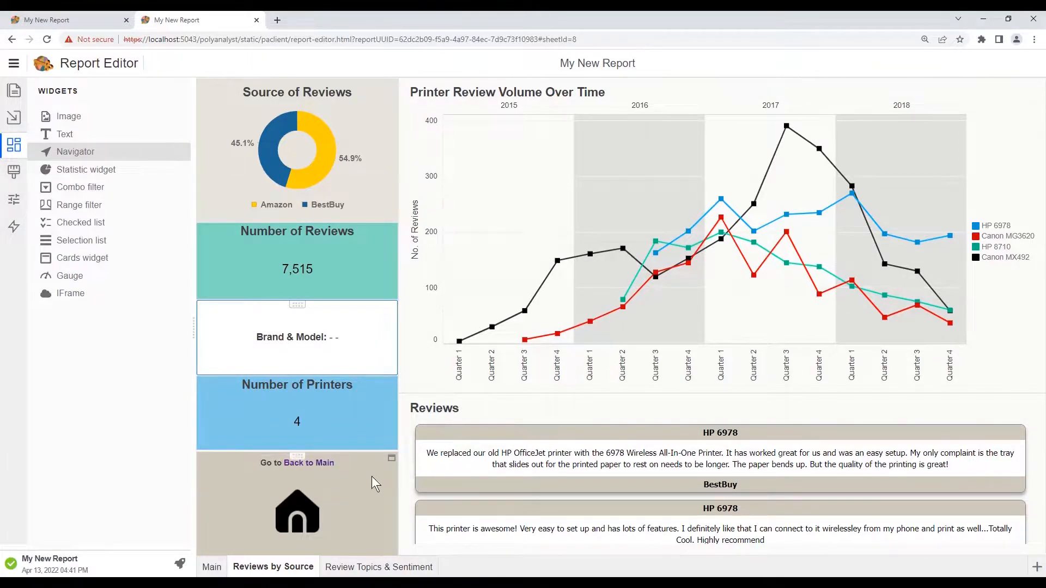
left_click(390, 570)
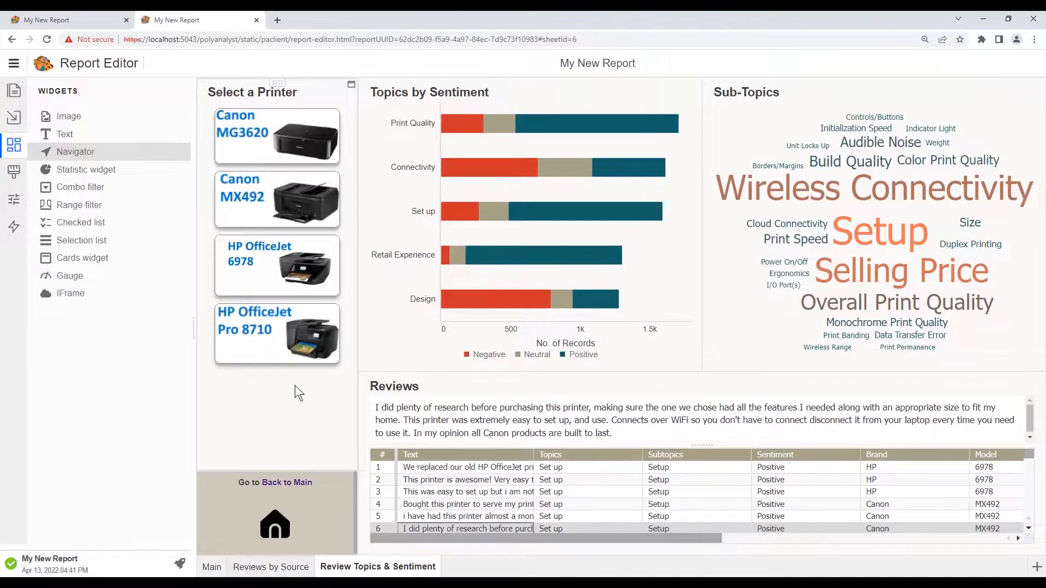
left_click(14, 229)
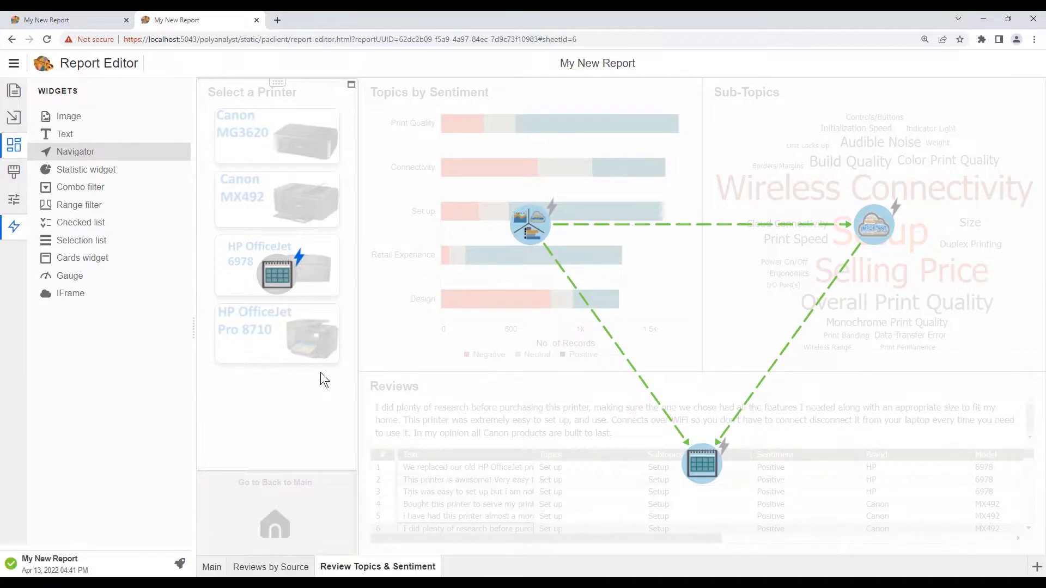
left_click(17, 231)
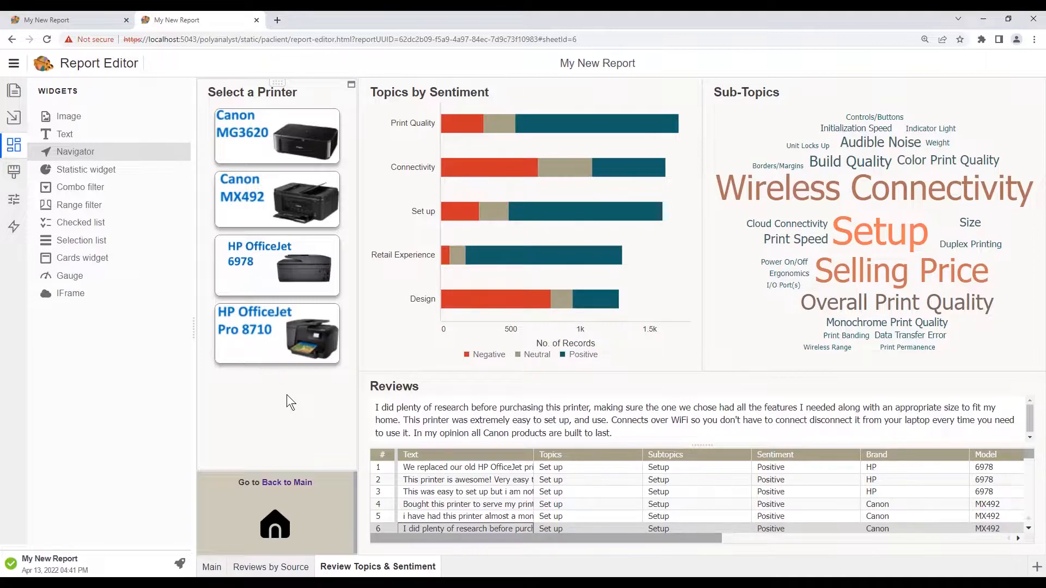
Step: Open the WR Demo project's workflow and look through the data table of the Printer Reviews node
left_click(15, 66)
left_click(47, 158)
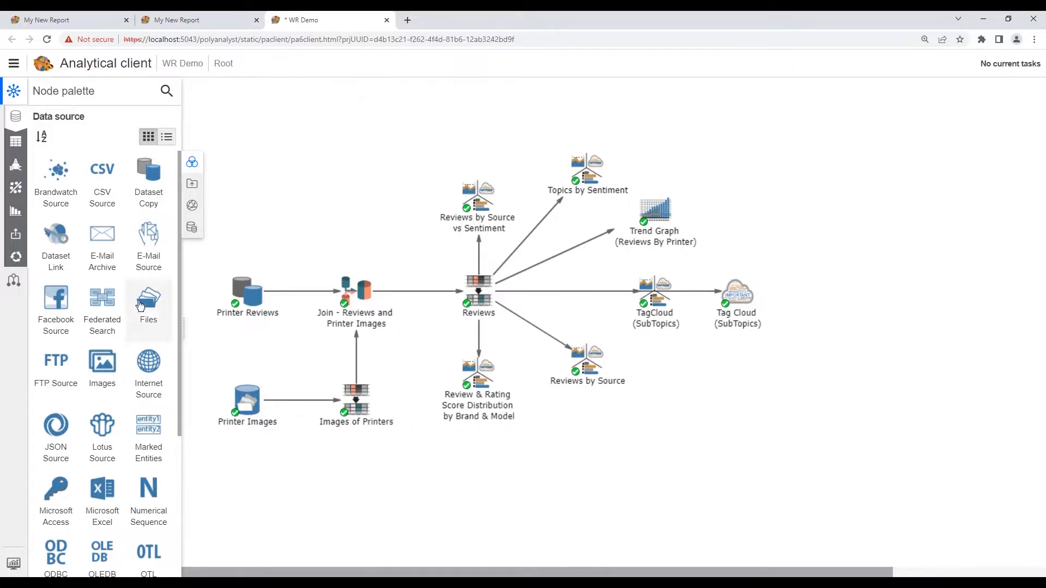
mouse_move(156, 317)
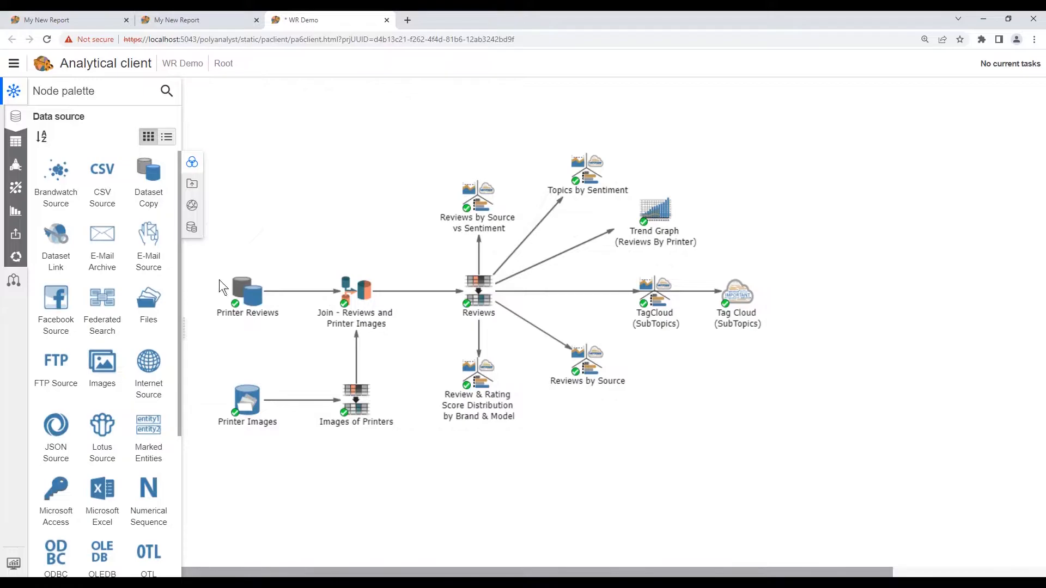
double_click(250, 307)
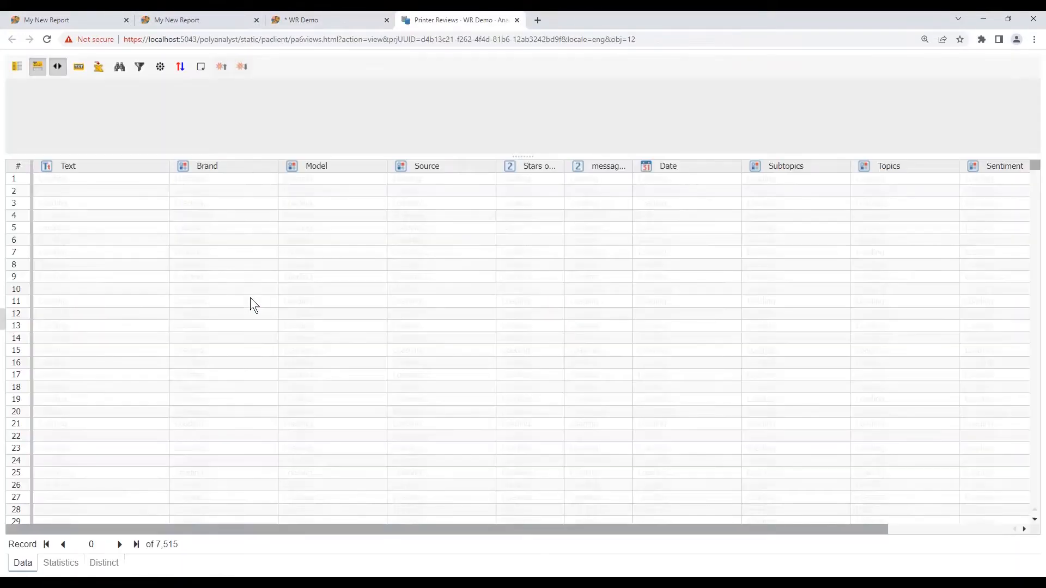
left_click_drag(320, 528, 298, 535)
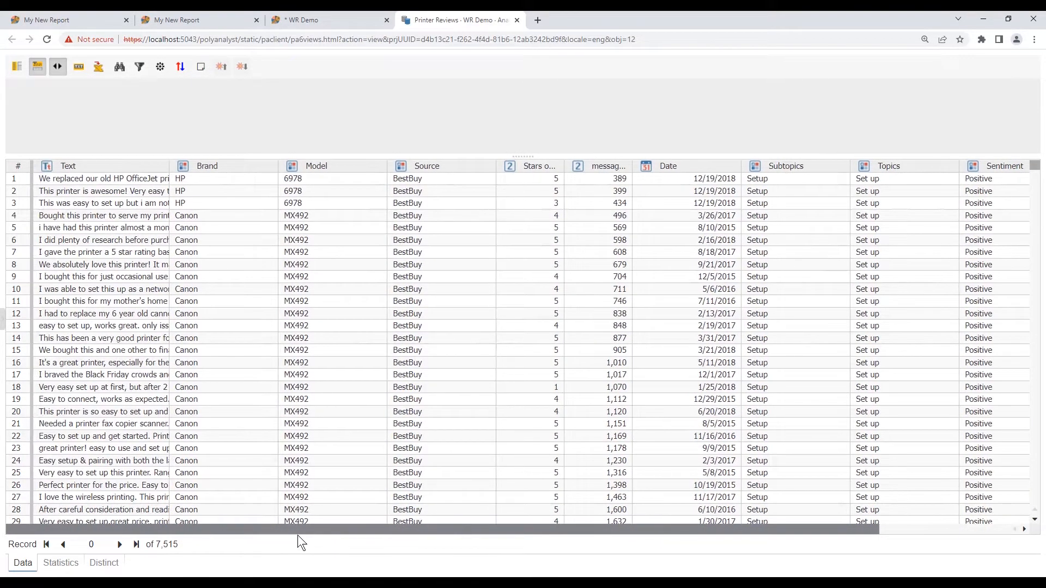
left_click(521, 20)
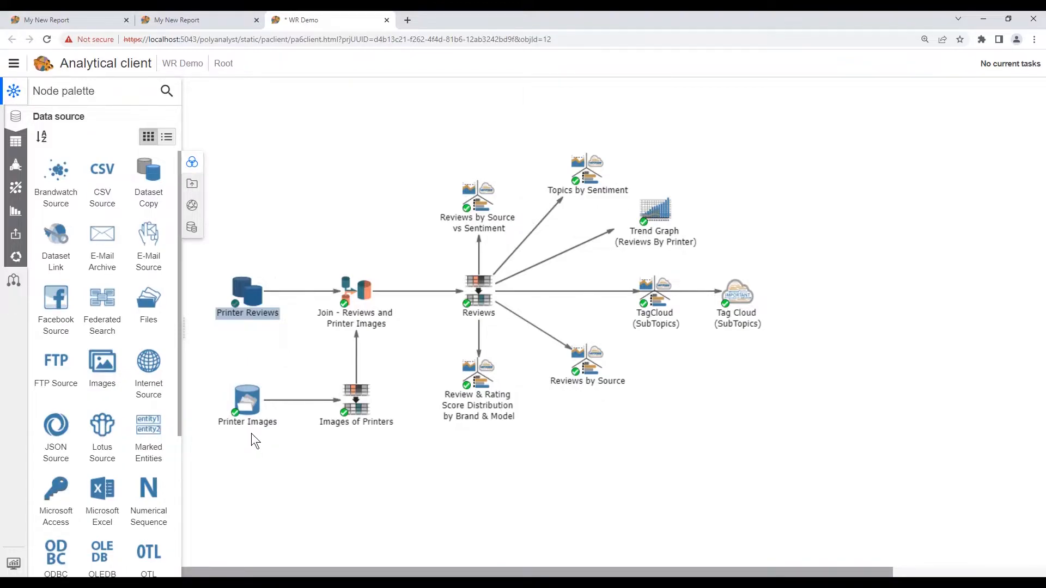
Step: Review the import folder and the full list of file masks in the Printer Images node's properties without changing them
right_click(245, 400)
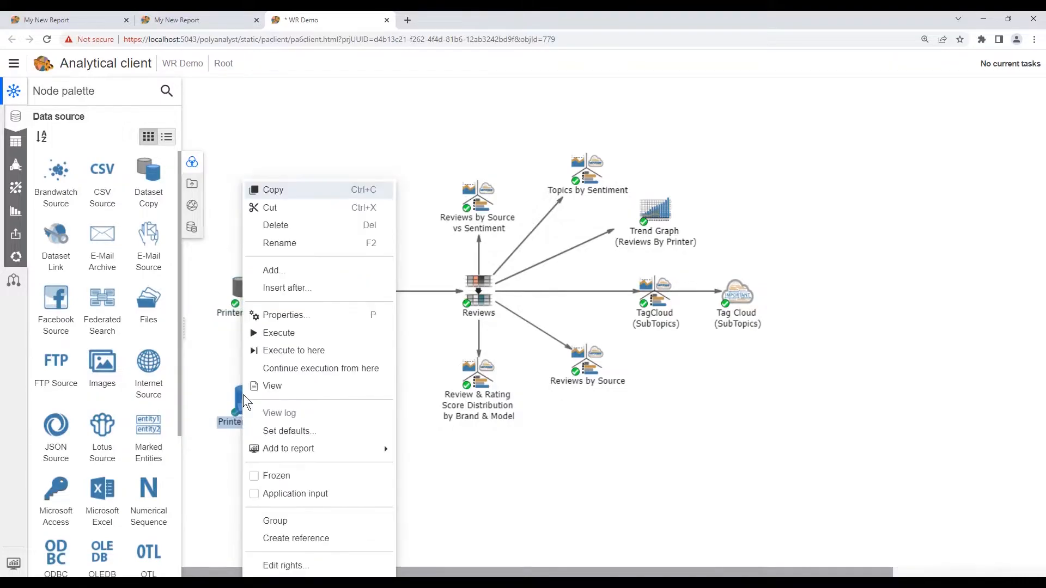
left_click(290, 314)
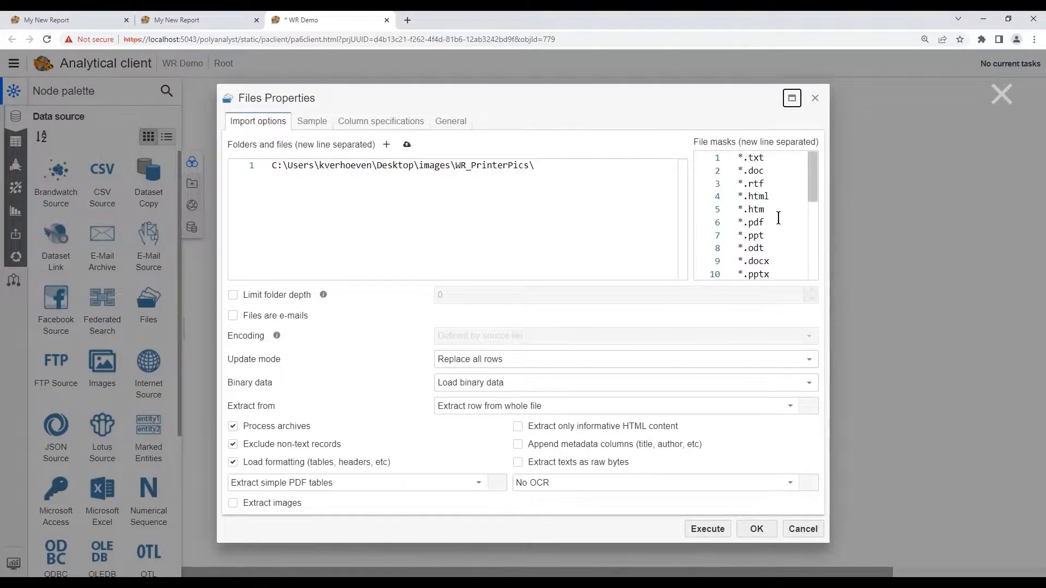
left_click_drag(816, 182, 804, 234)
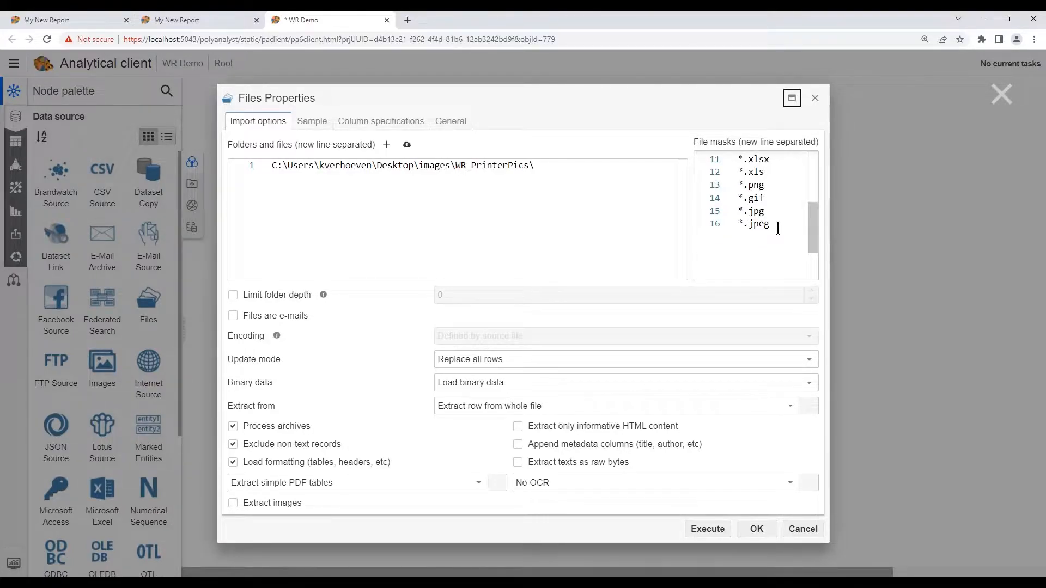
left_click(781, 229)
left_click(807, 531)
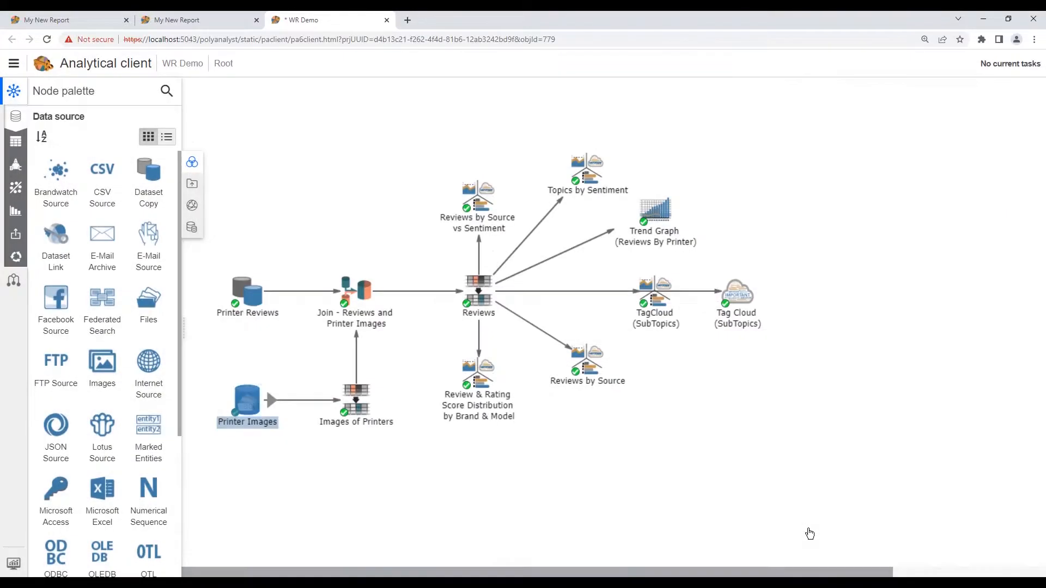
left_click(270, 463)
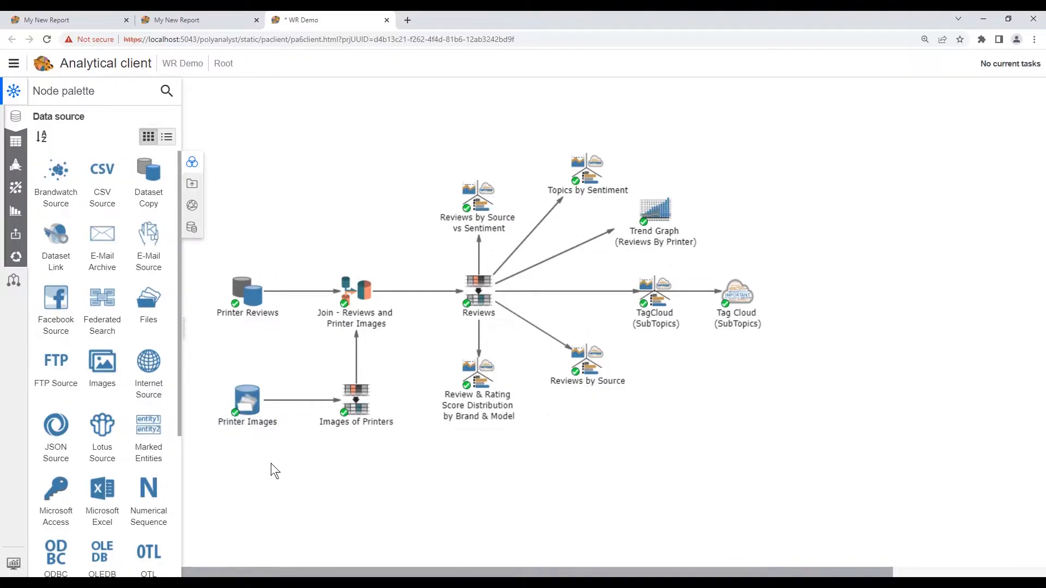
Step: View the Printer Images node's data with the Full name column widened enough to read the complete file paths
double_click(251, 400)
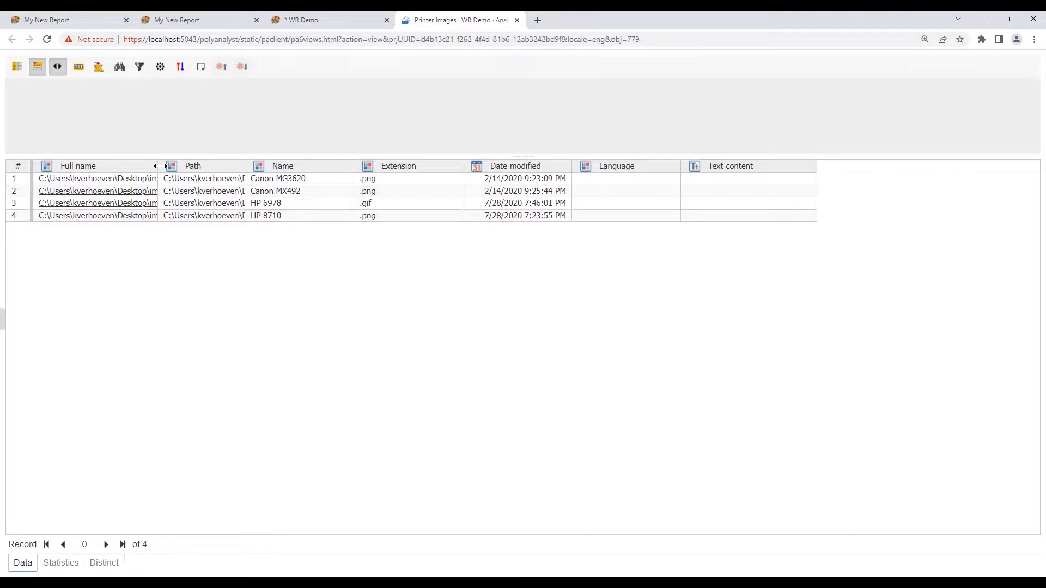
left_click_drag(159, 165, 336, 177)
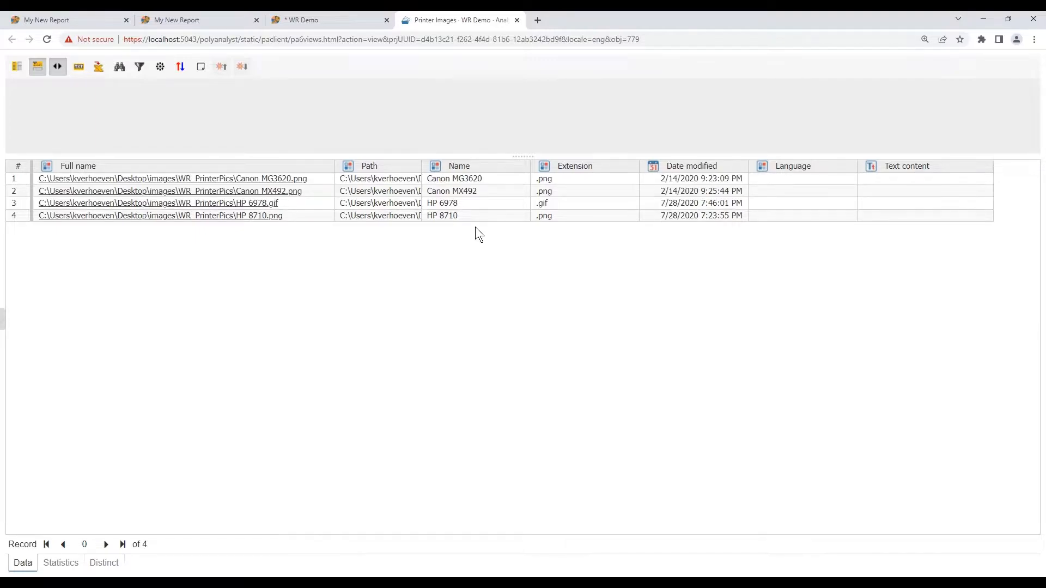
left_click(521, 18)
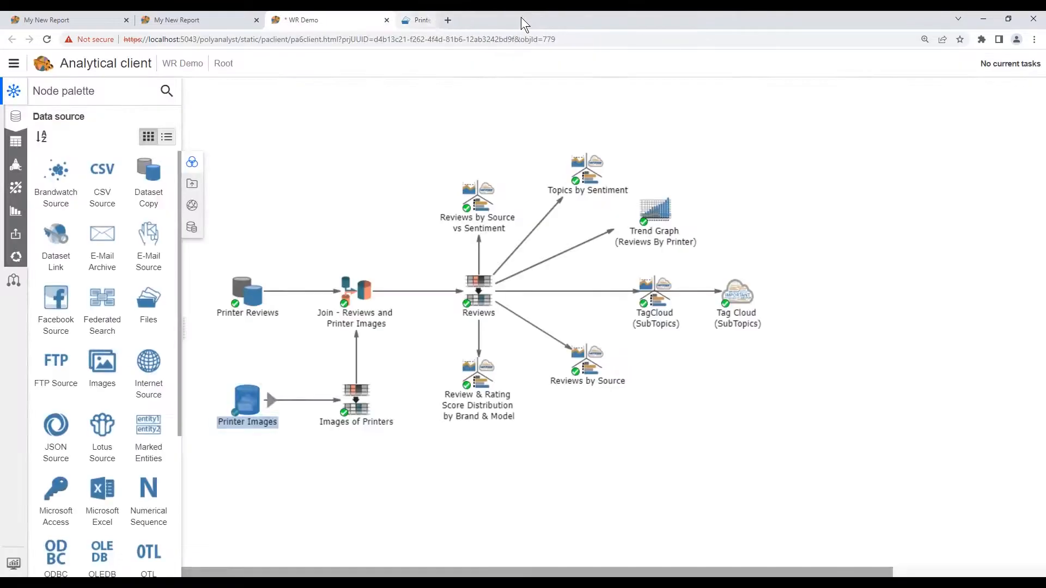
Step: View the Full name and Name columns in the Images of Printers node's data
mouse_move(384, 428)
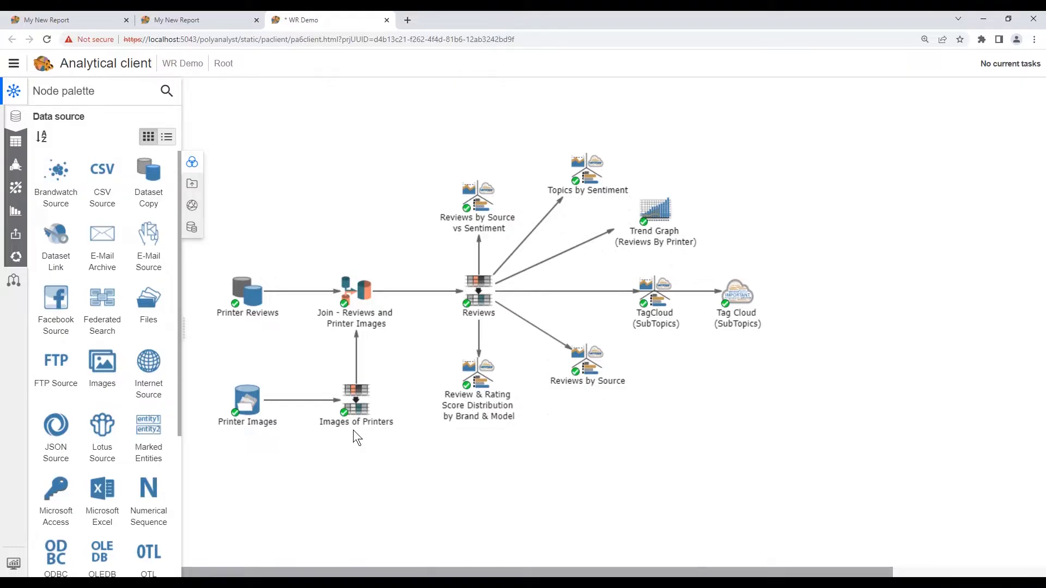
left_click(355, 404)
double_click(355, 404)
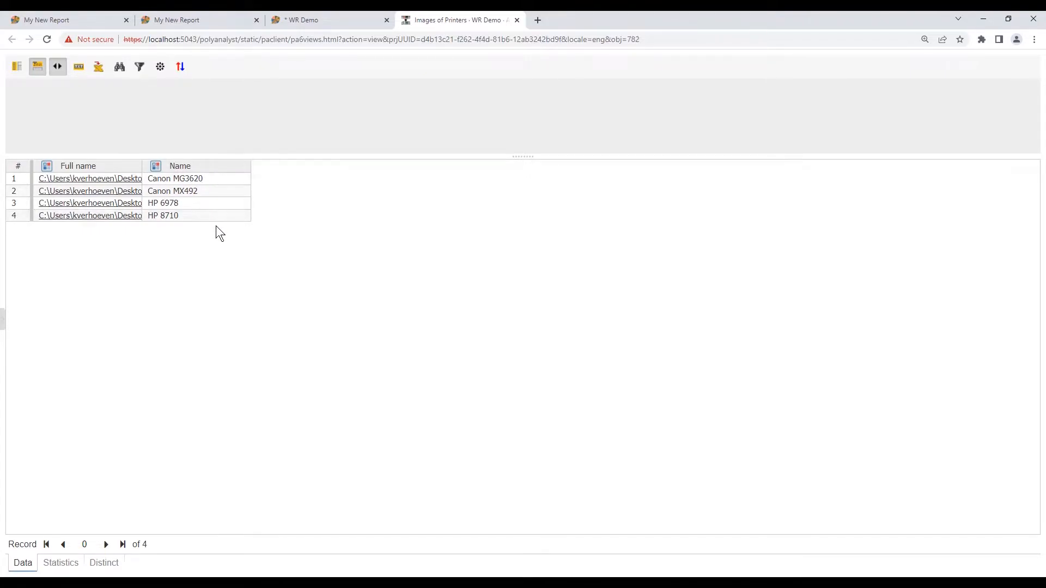
left_click(518, 20)
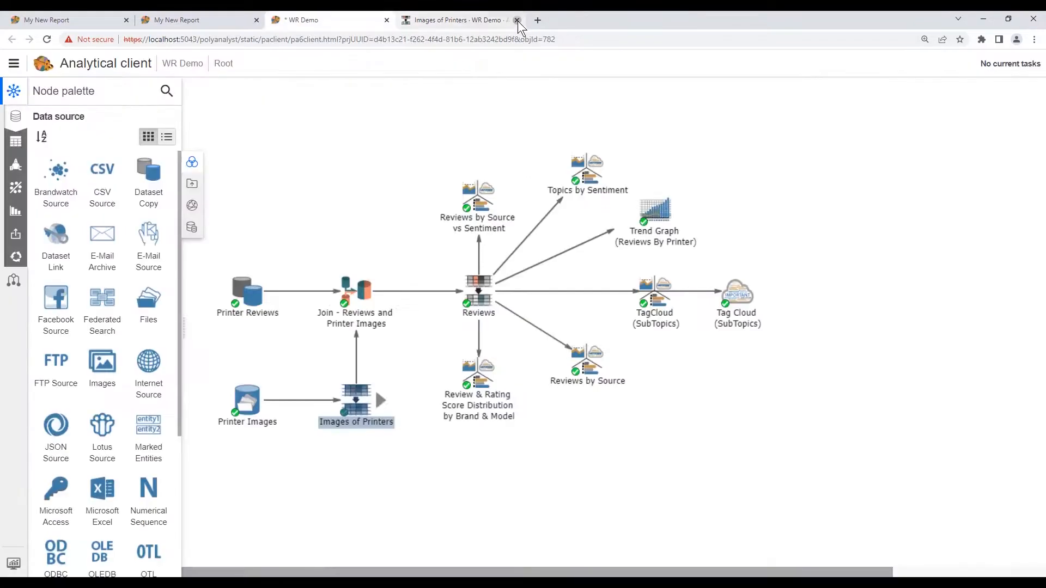
left_click(409, 370)
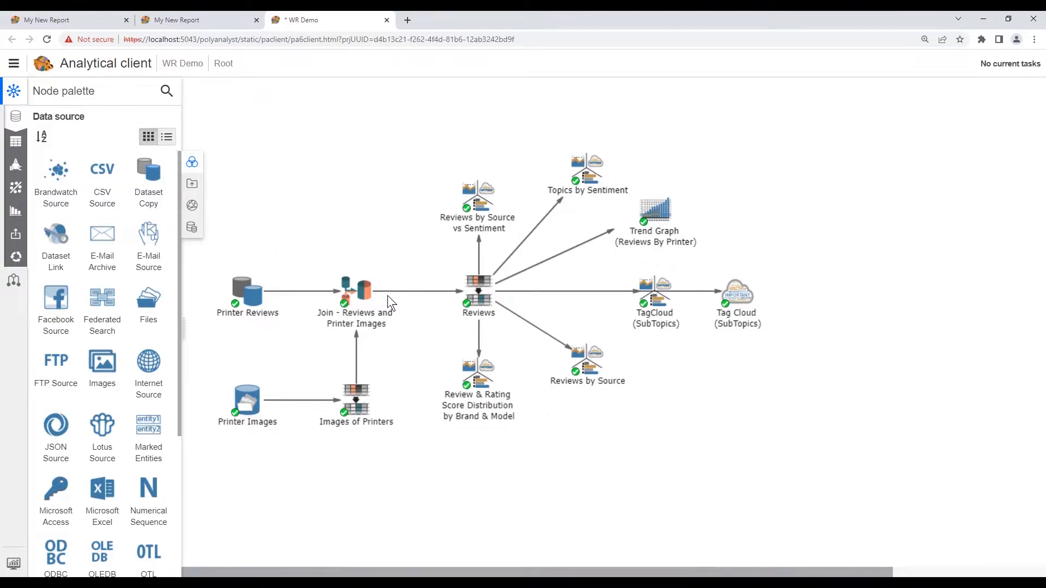
Step: Examine the joined table of the Join - Reviews and Printer Images node, including the Brand & Model and Full name columns
double_click(355, 298)
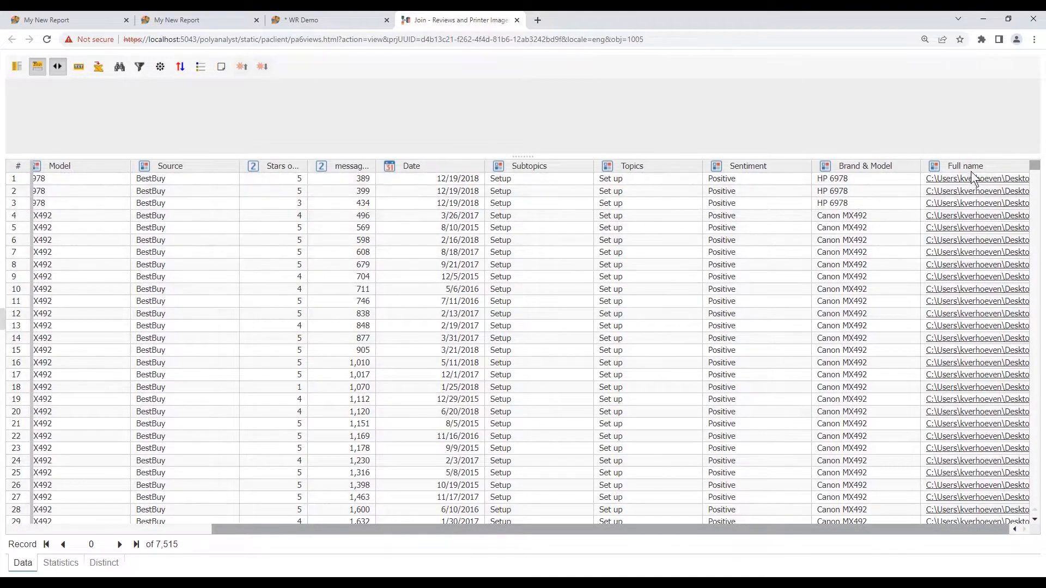
left_click_drag(959, 529, 648, 554)
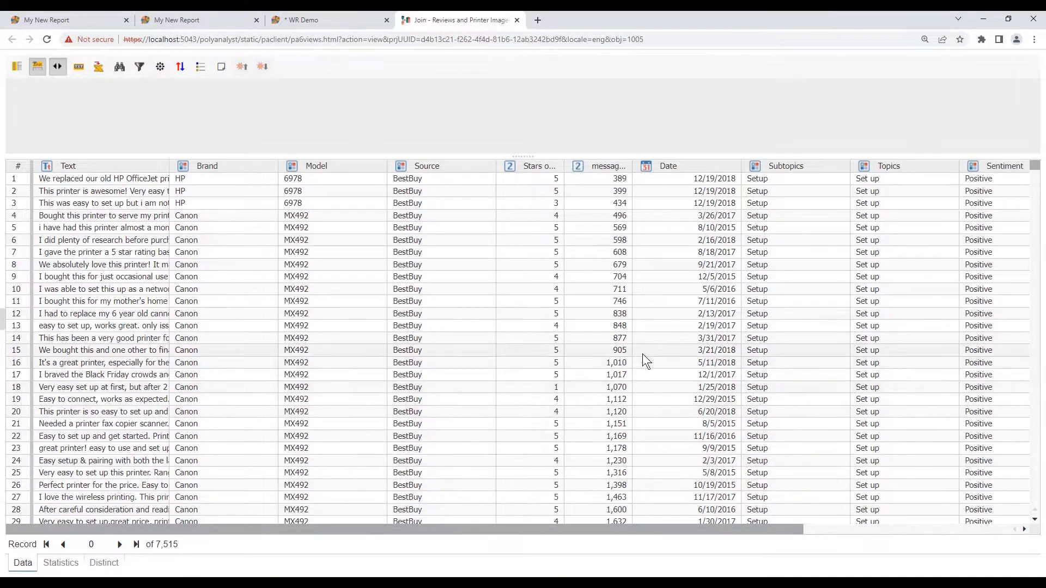
left_click(517, 20)
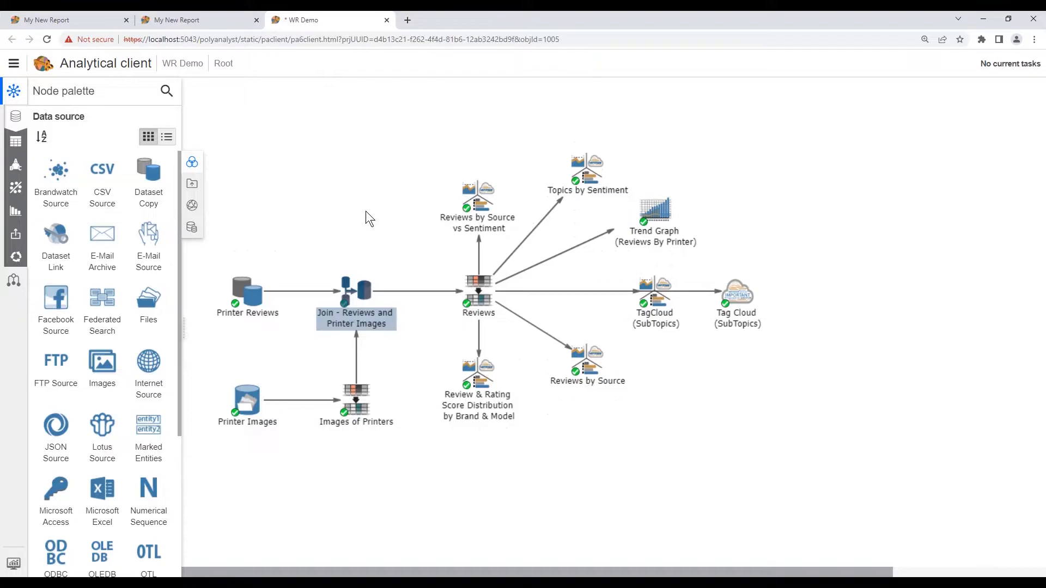
mouse_move(354, 308)
Step: Return to the report editor and add a cards widget beside Select a Printer, using Join - Reviews and Printer Images as its datasource
left_click(387, 20)
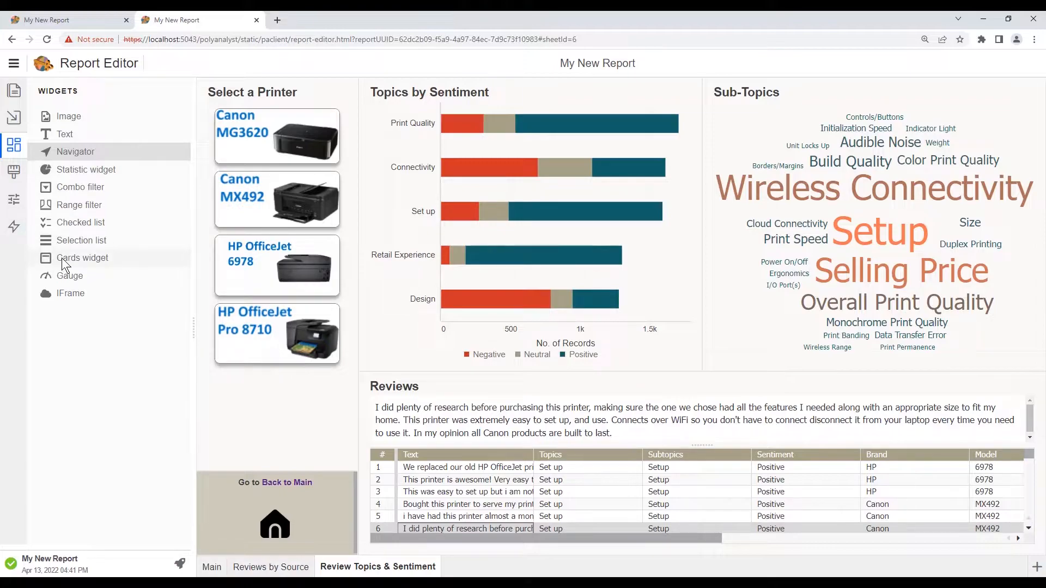
left_click_drag(61, 257, 344, 280)
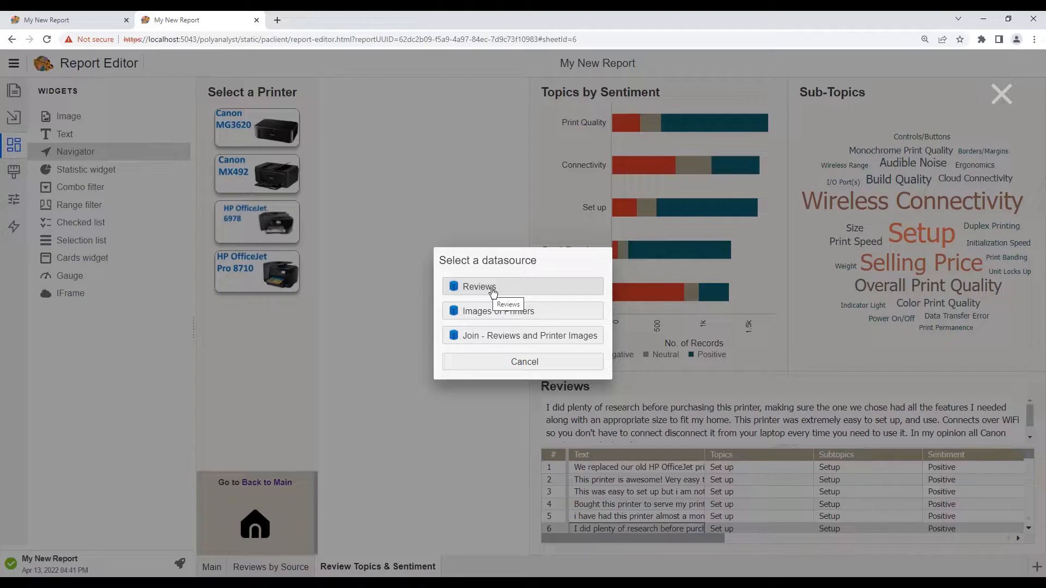
left_click(499, 334)
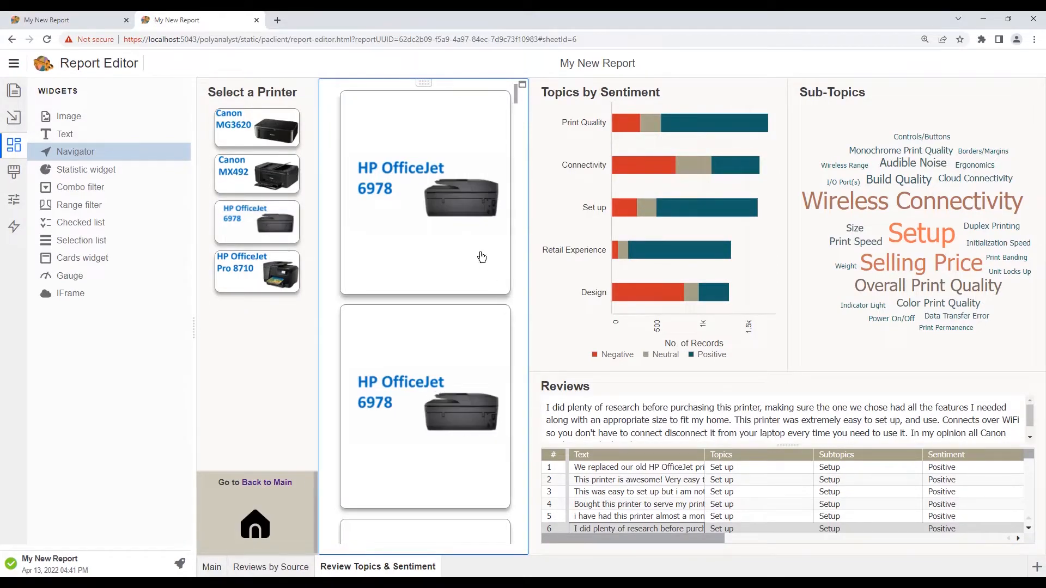
Step: Bind the new cards widget's body to the Text column and its header to Brand & Model
left_click(16, 201)
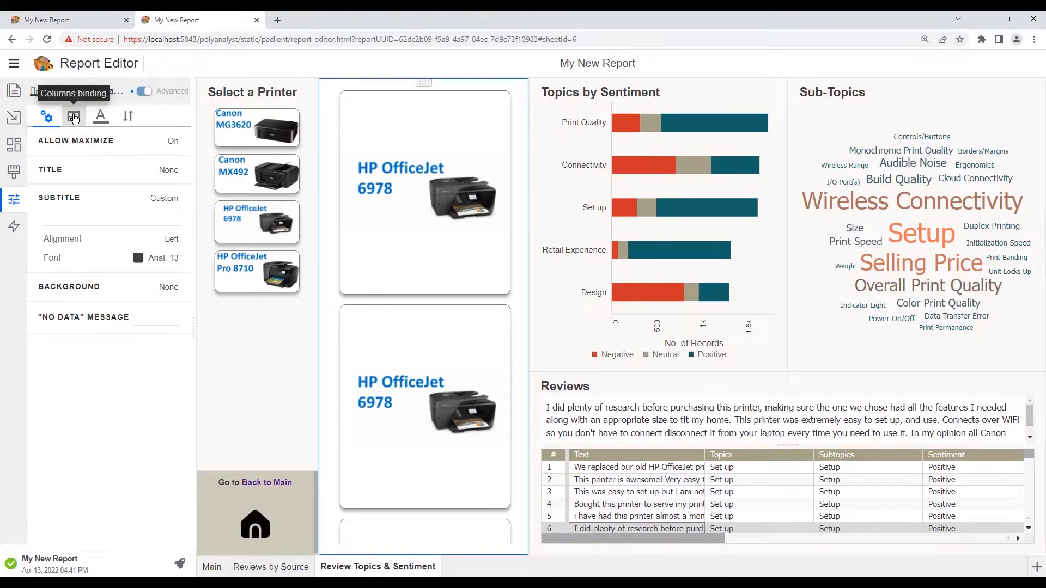
left_click(73, 117)
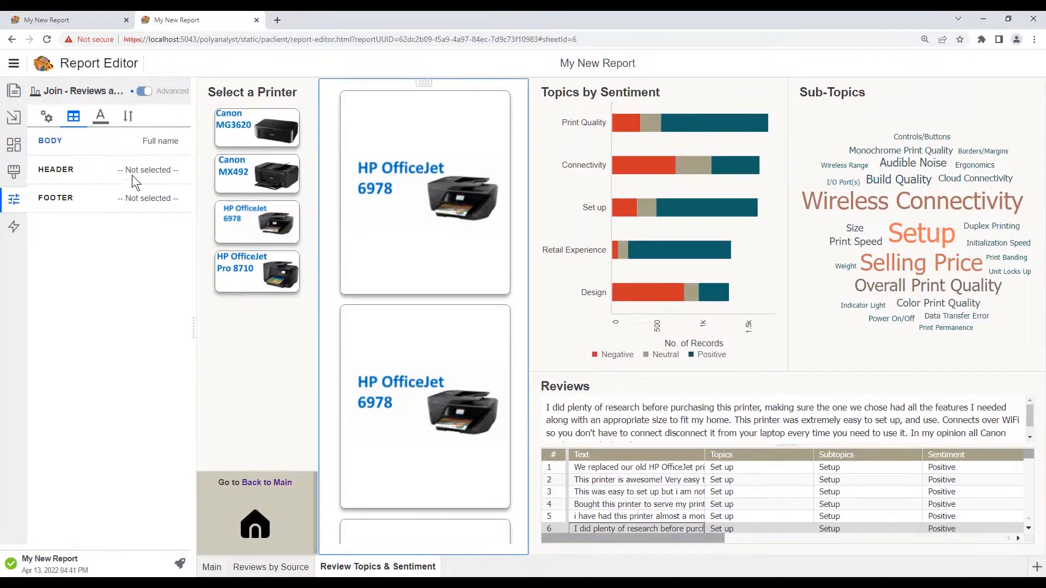
left_click(159, 142)
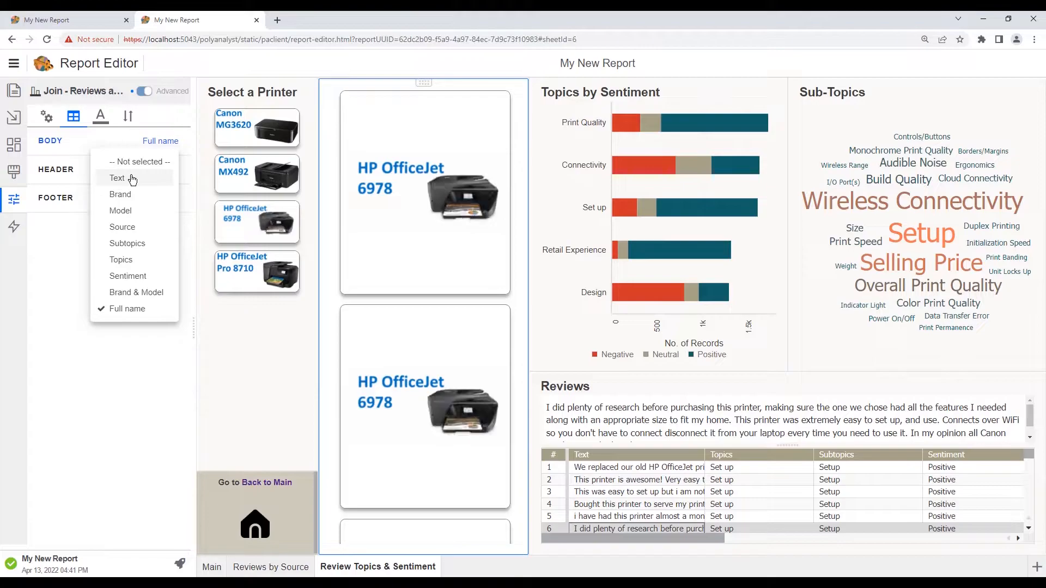
left_click(133, 179)
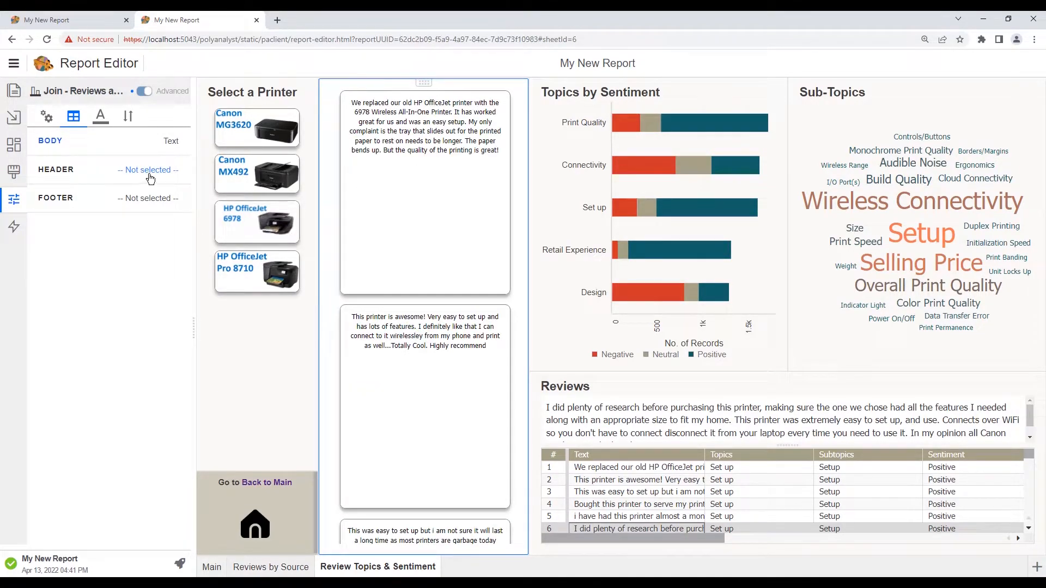
left_click(152, 171)
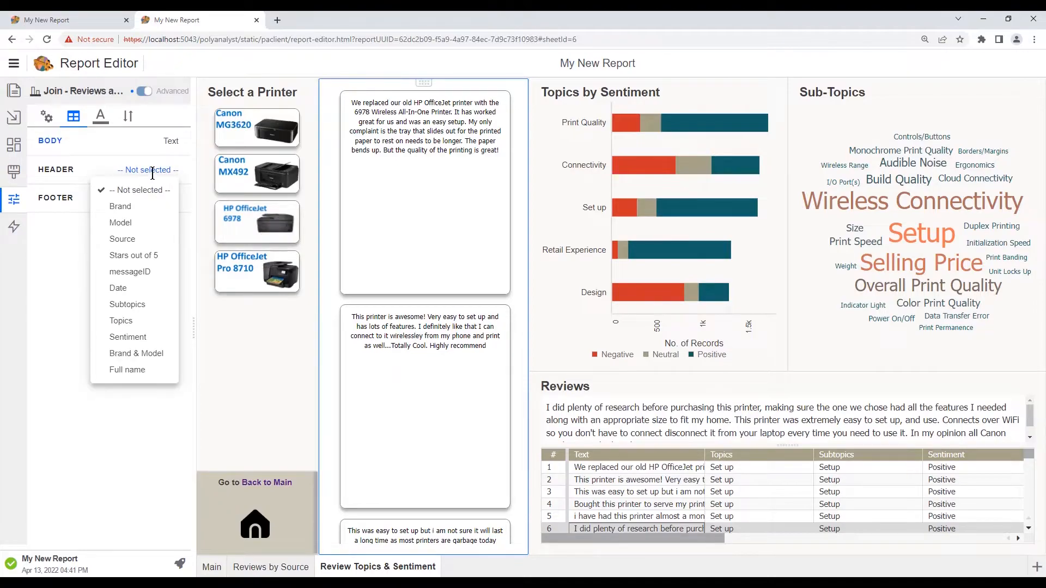
left_click(153, 355)
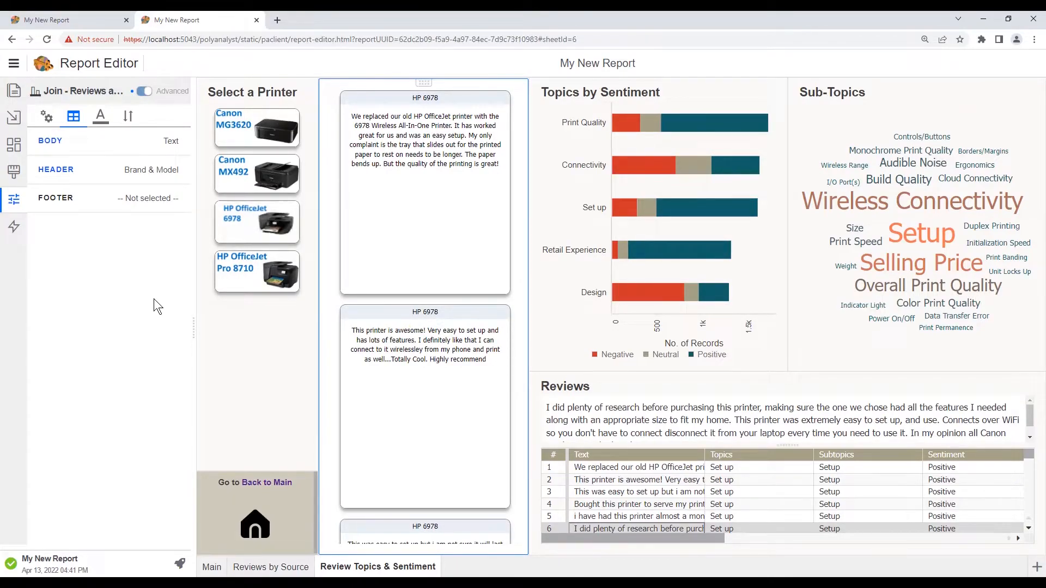
Step: Set the new cards widget's size mode to Auto
left_click(130, 118)
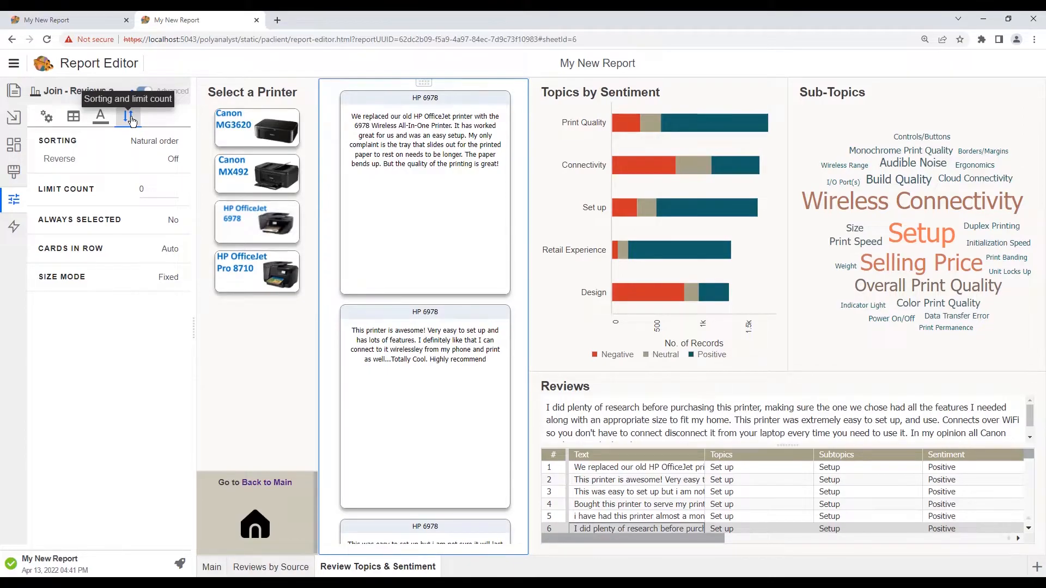
left_click(170, 279)
left_click(167, 300)
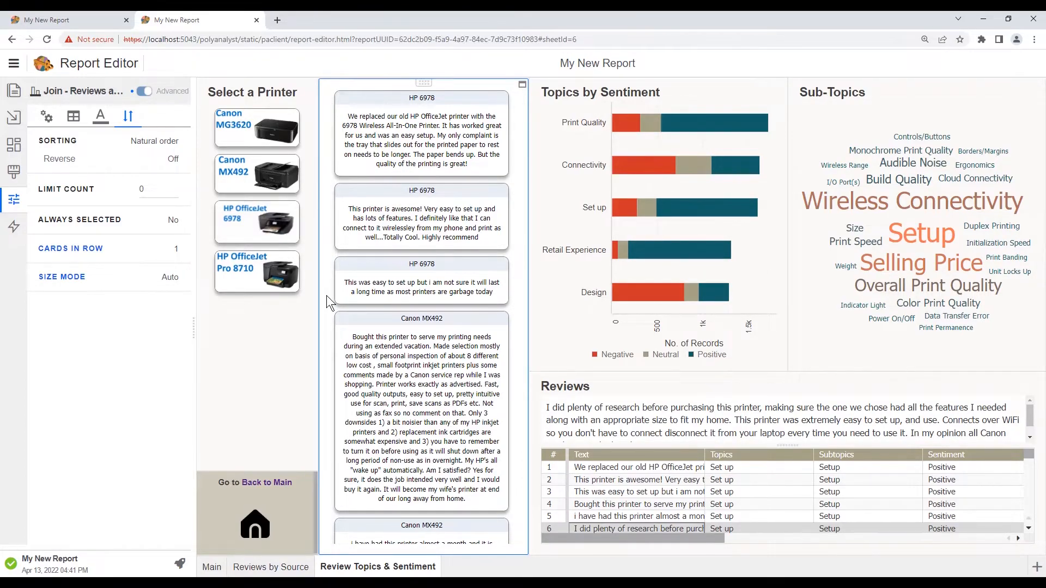
Step: Change the new cards widget's datasource to Images of Printers, keeping it as a cards widget
right_click(332, 252)
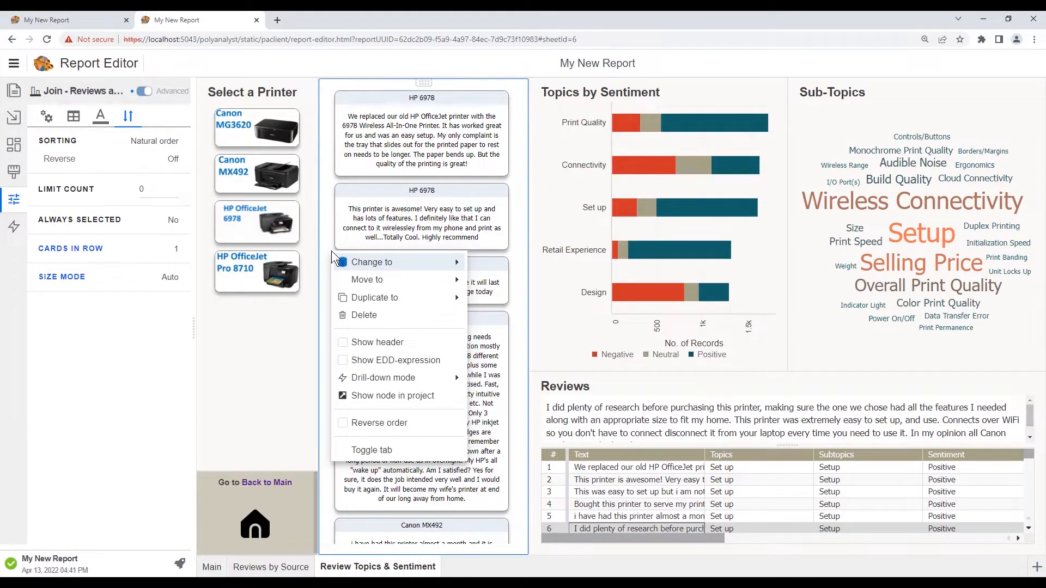
mouse_move(369, 264)
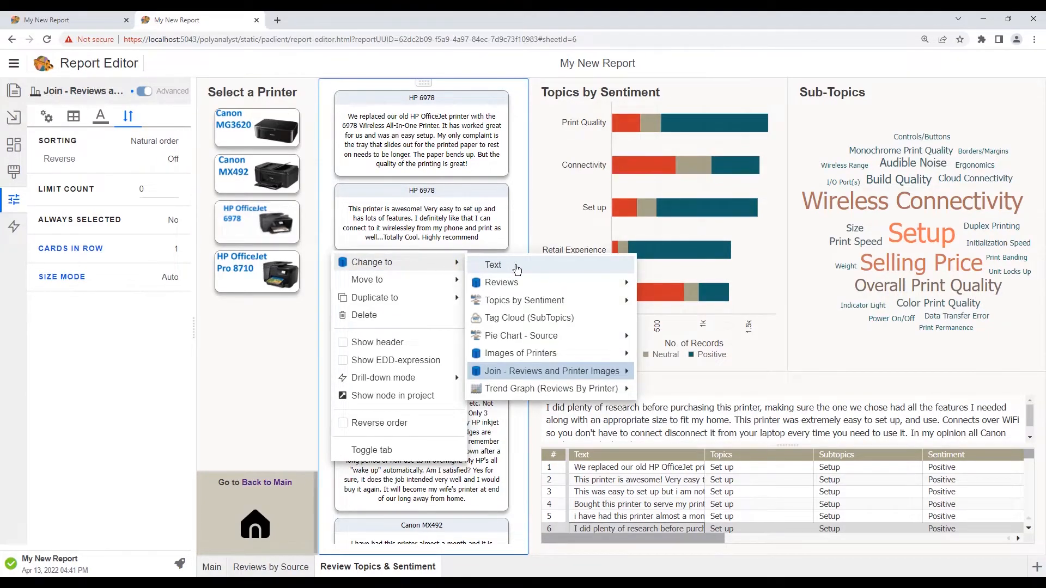
mouse_move(524, 341)
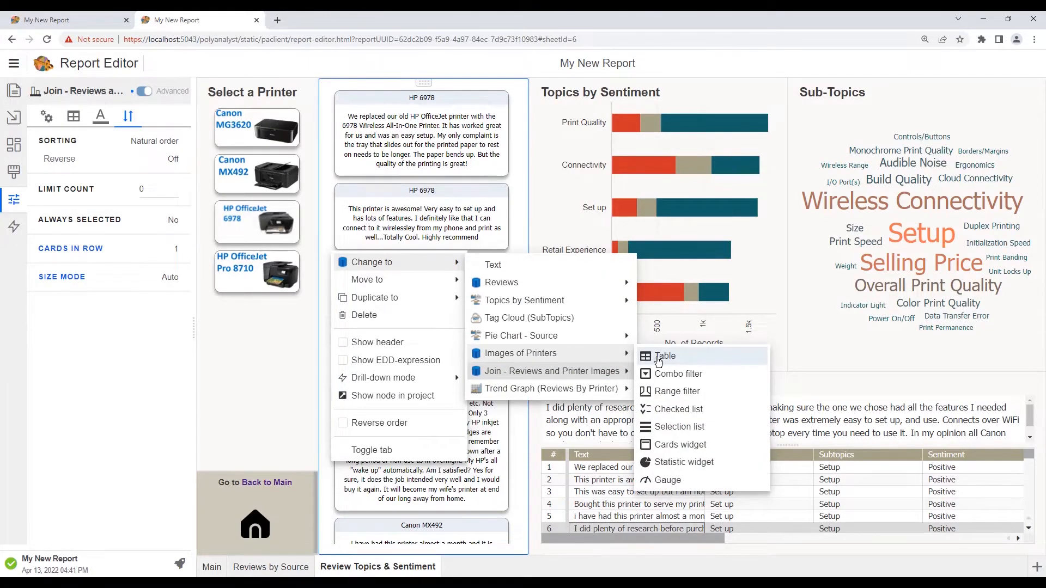
left_click(665, 445)
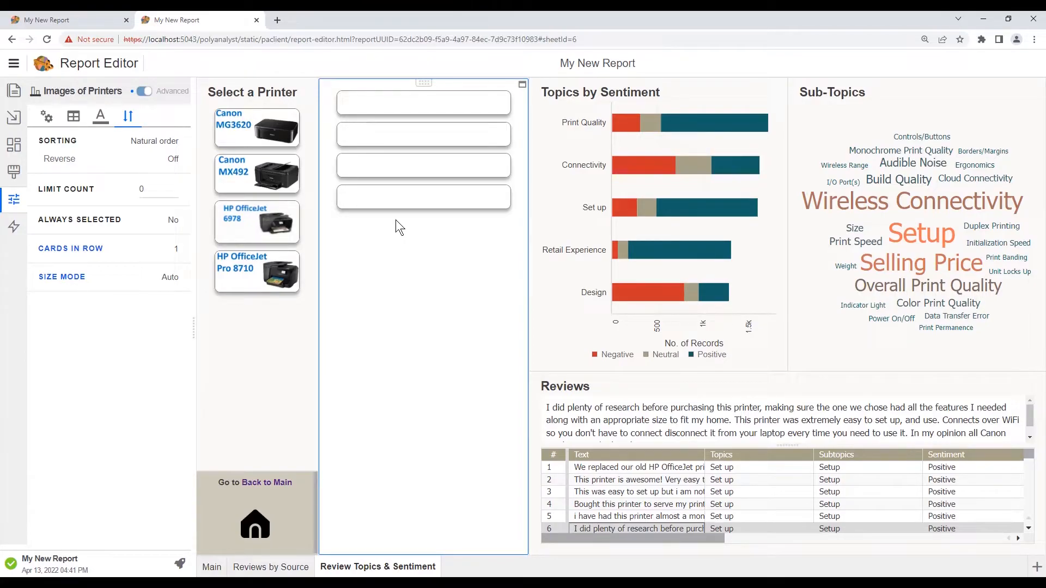
Step: Bind the body of the Images of Printers cards widget to the Full name column
left_click(74, 121)
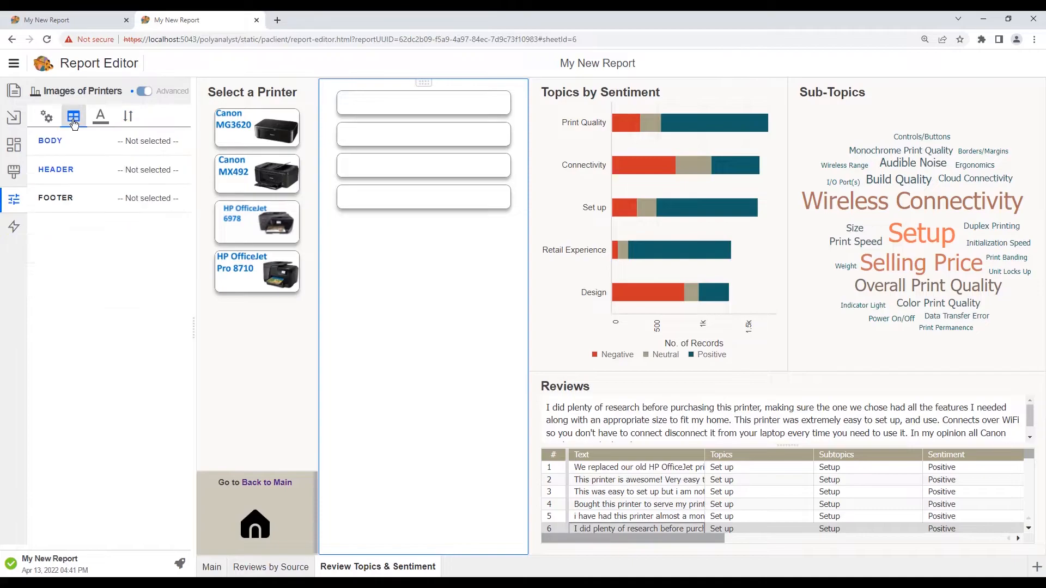
left_click(148, 142)
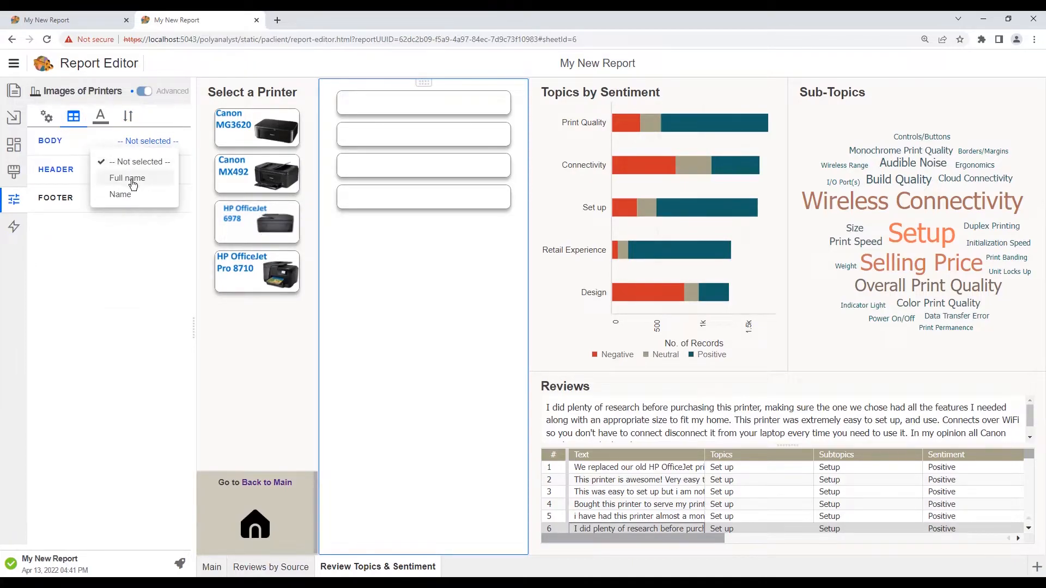
left_click(129, 178)
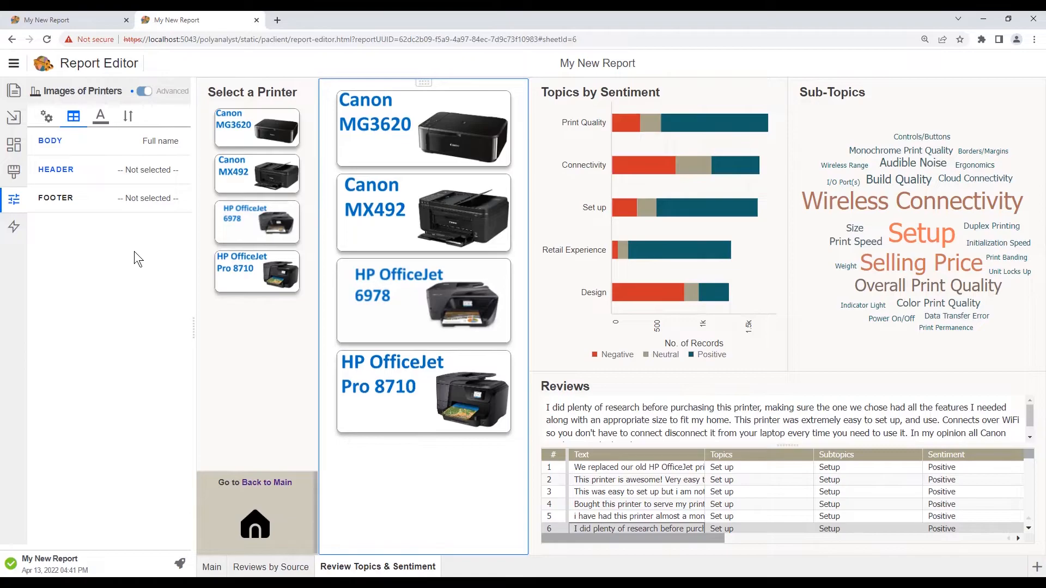
Step: Examine the sheet's drill-down links in EDD mode, including the new cards widget's drill-down marker, and return to normal editing
left_click(14, 231)
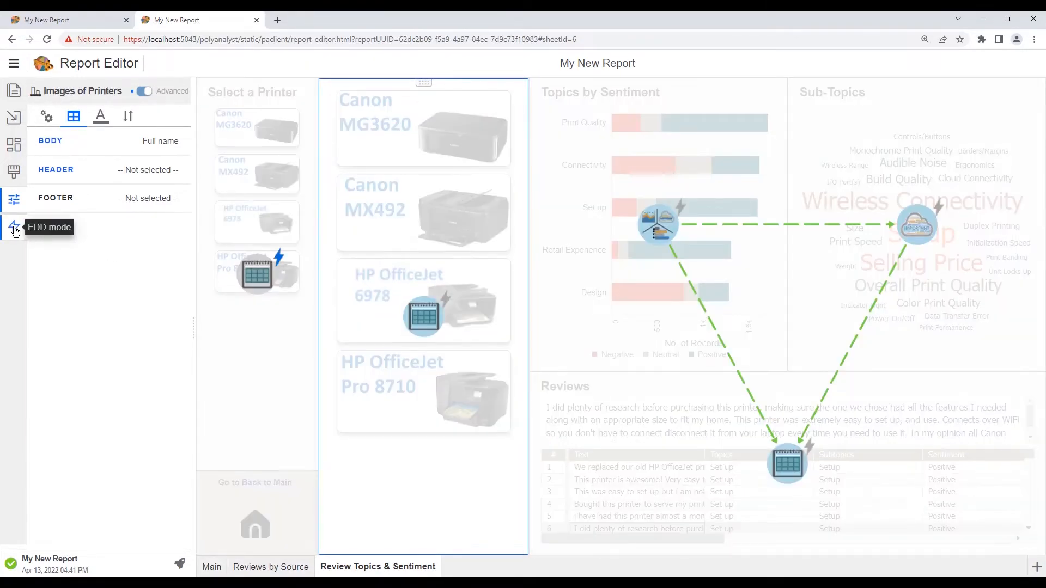
left_click(447, 301)
left_click(14, 233)
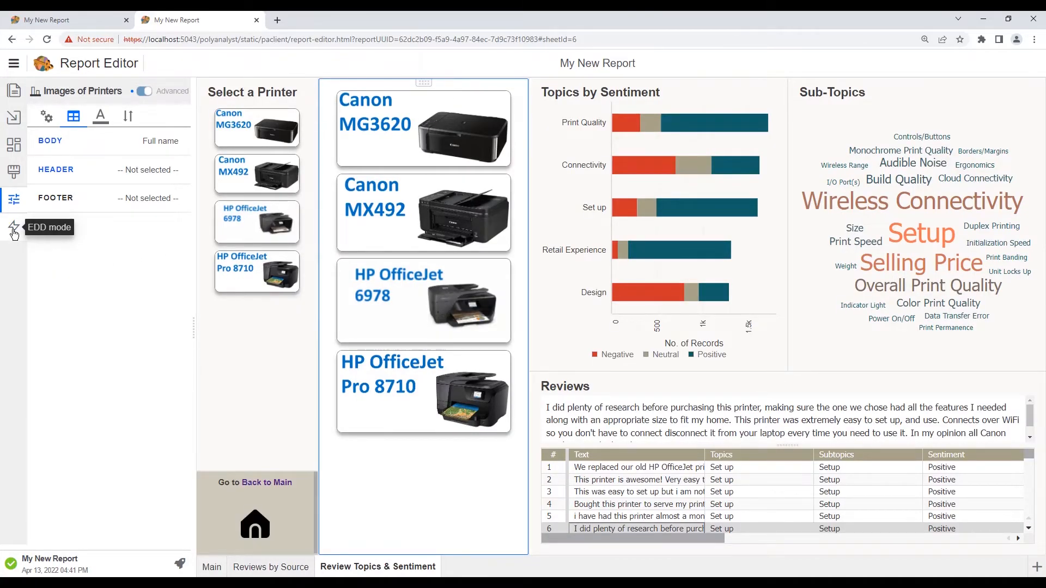
Step: Publish the report and open the Review Topics & Sentiment sheet of the published version
left_click(174, 566)
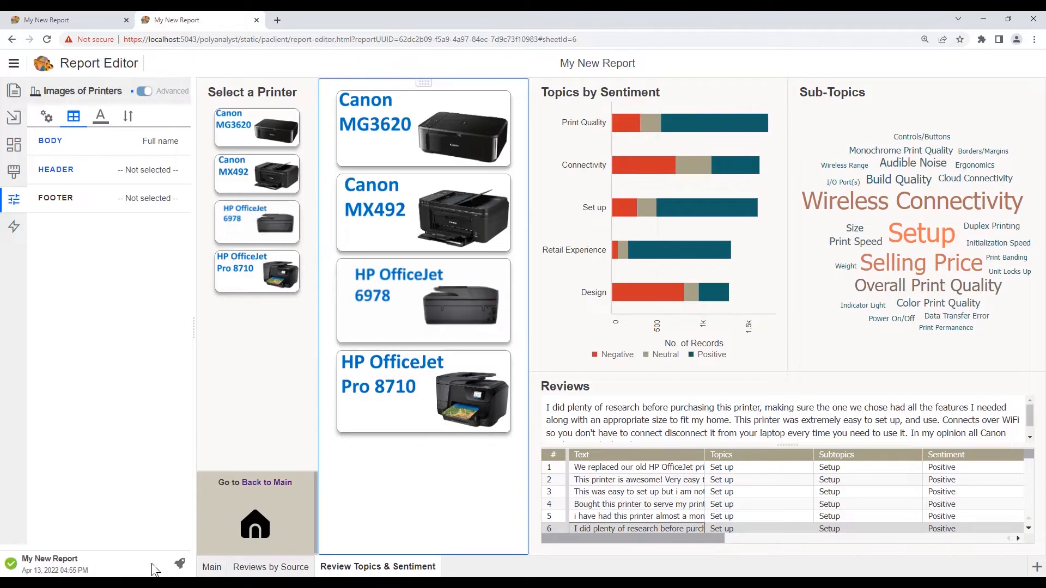
left_click(72, 561)
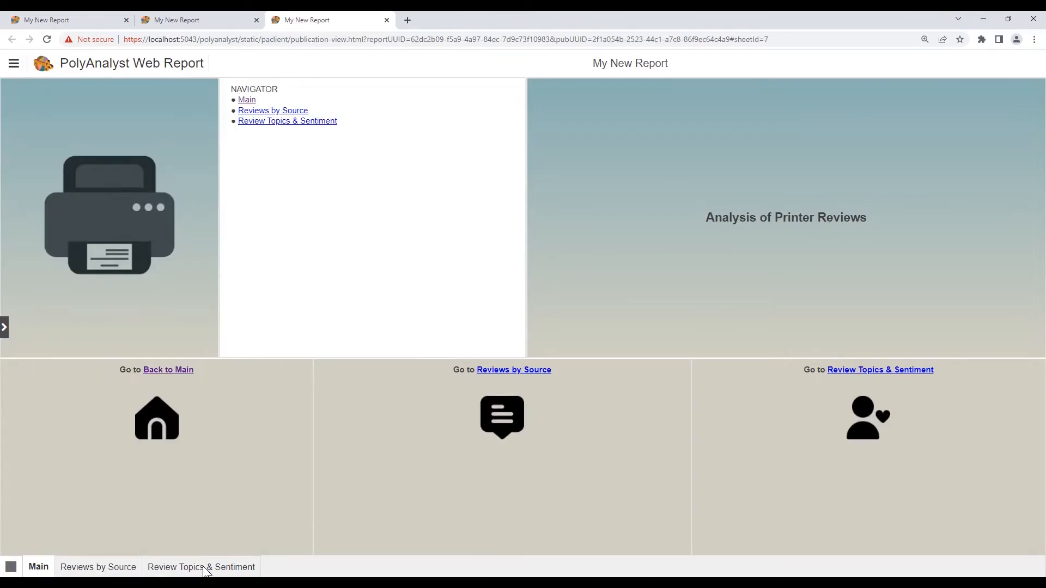
left_click(204, 568)
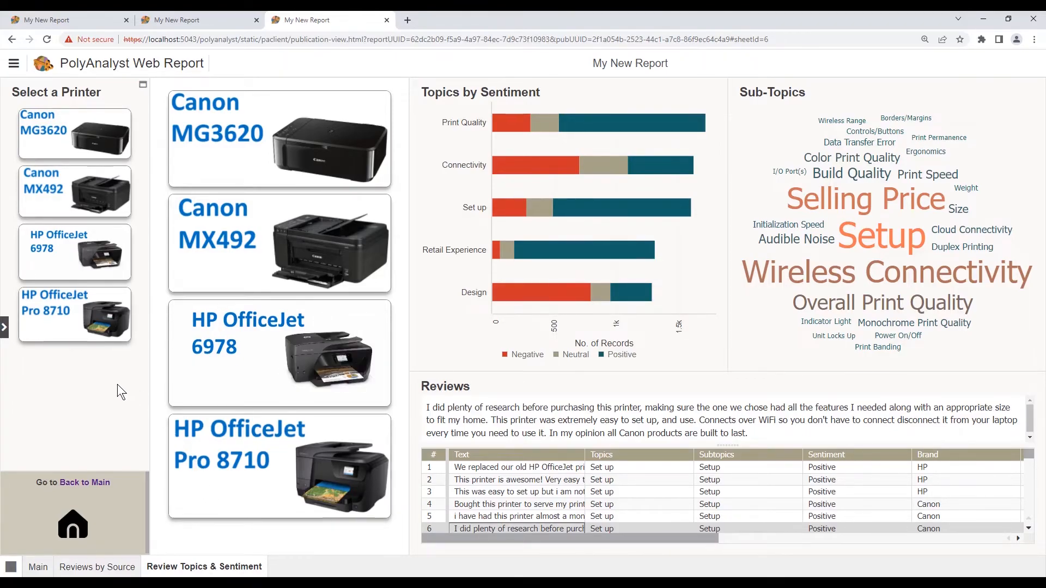
Step: Test the drill-down by selecting Canon MG3620 and MX492 in the new cards widget, and Canon MG3620 and HP OfficeJet 6978 under Select a Printer
left_click(254, 149)
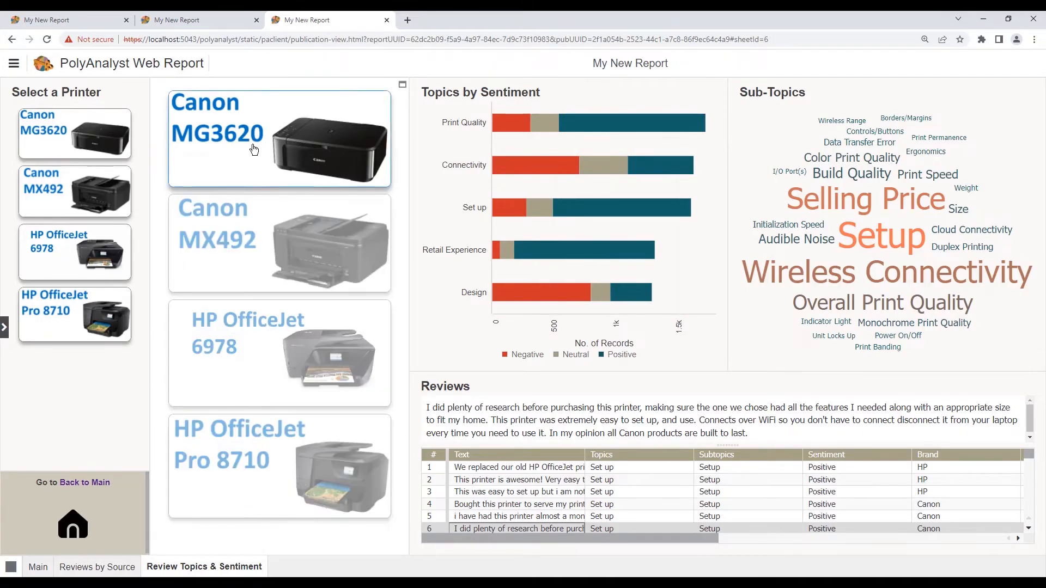
left_click(254, 245)
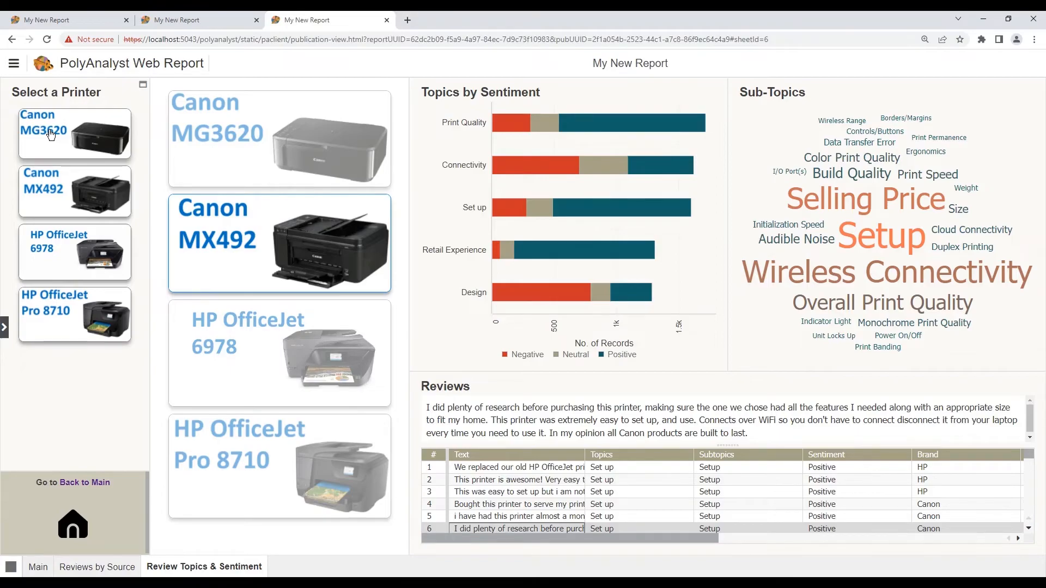
left_click(51, 135)
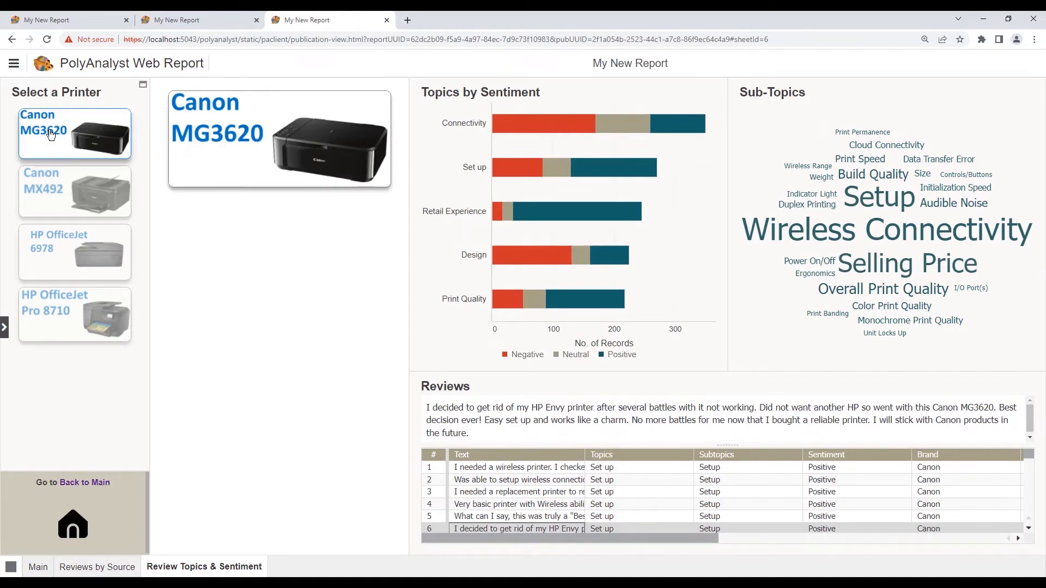
left_click(60, 249)
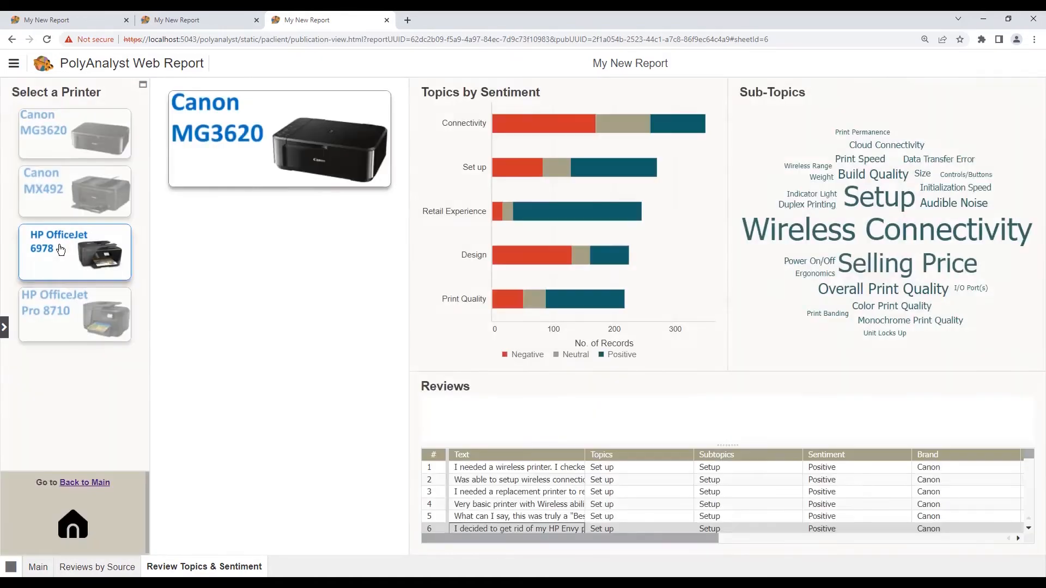